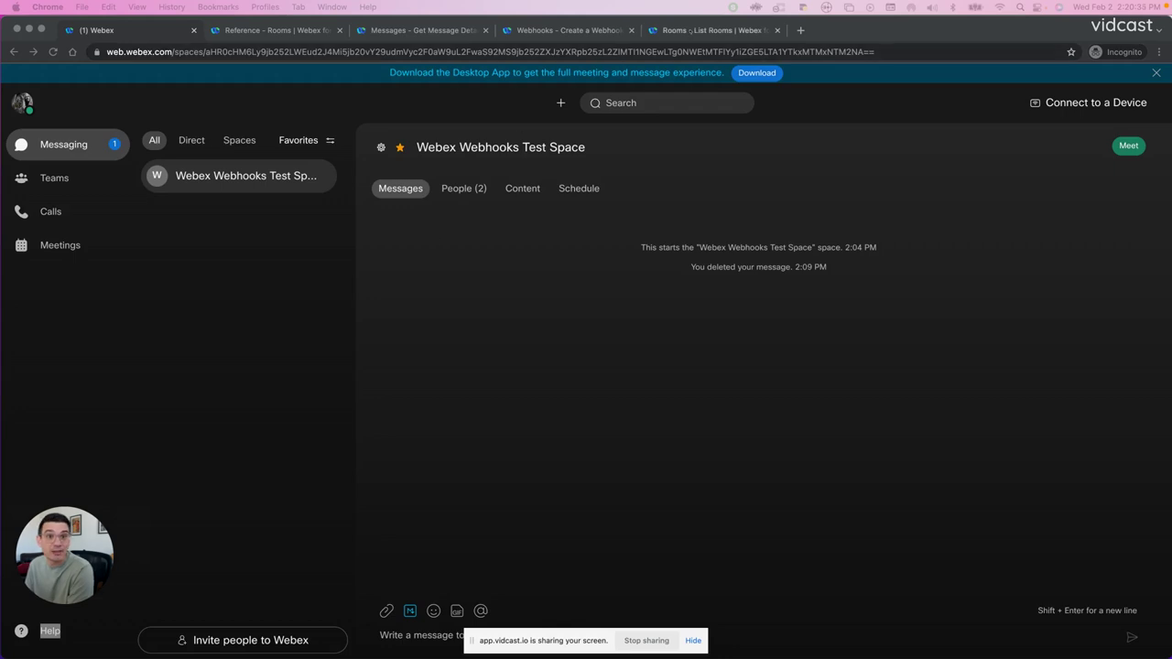
- Find the Webex Webhooks Test Space in the List Rooms response and select its room id value
{"action": "left_click", "coordinate": [690, 31]}
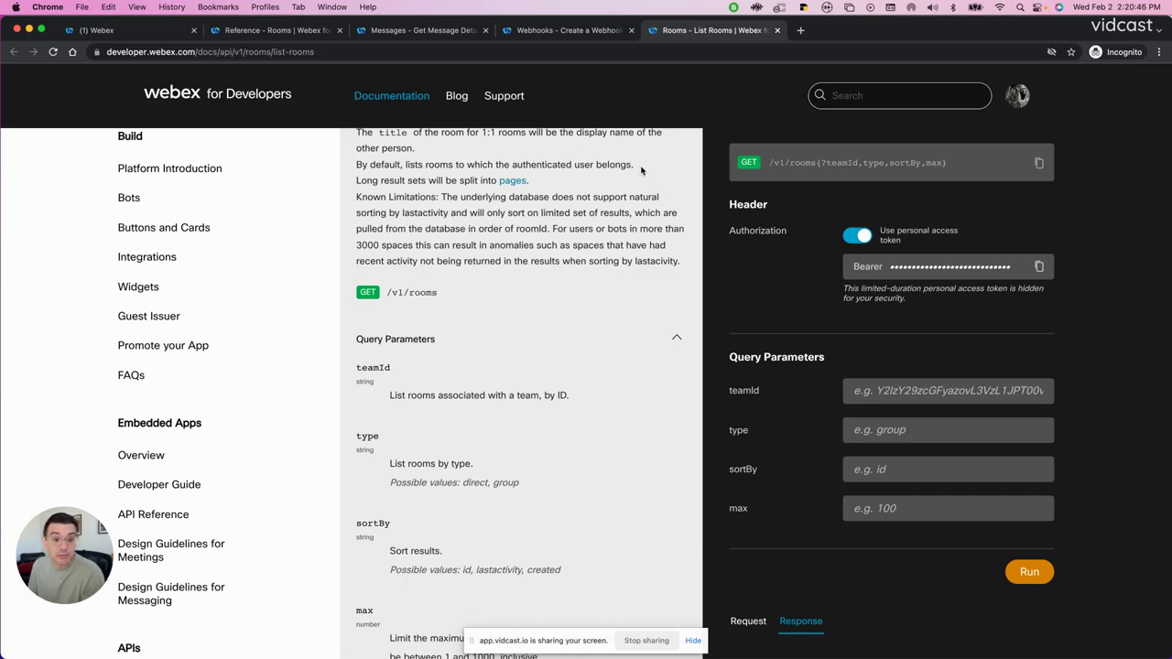
{"action": "scroll", "coordinate": [732, 256], "scroll_direction": "down", "scroll_amount": 1}
{"action": "scroll", "coordinate": [810, 330], "scroll_direction": "down", "scroll_amount": 3}
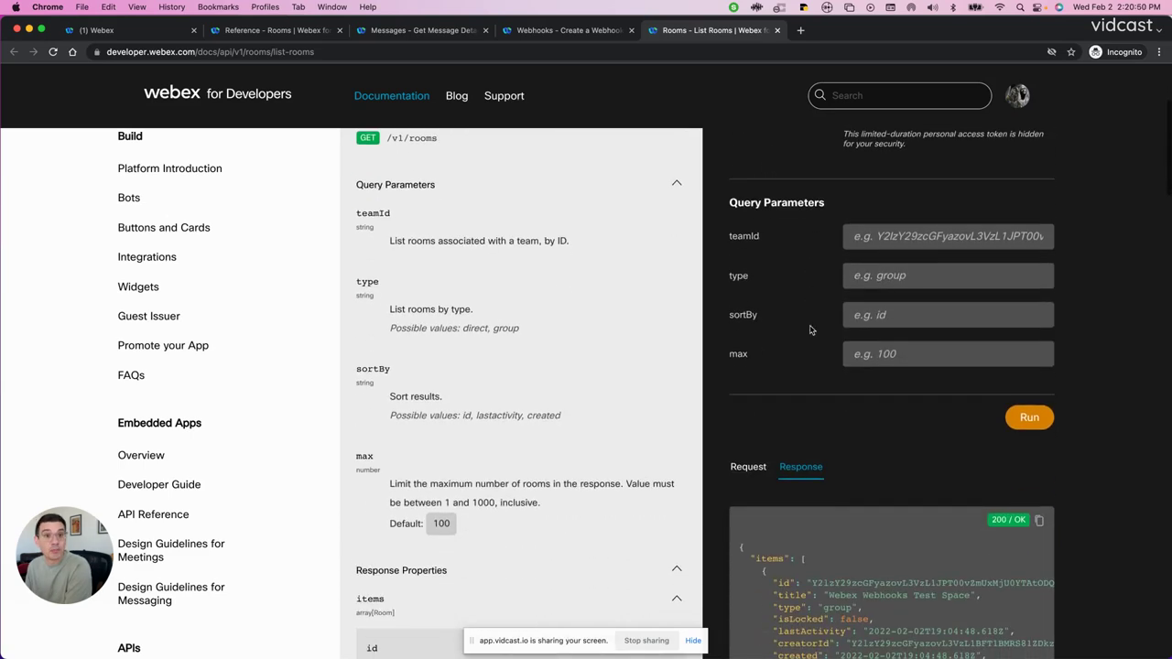
{"action": "scroll", "coordinate": [810, 330], "scroll_direction": "down", "scroll_amount": 3}
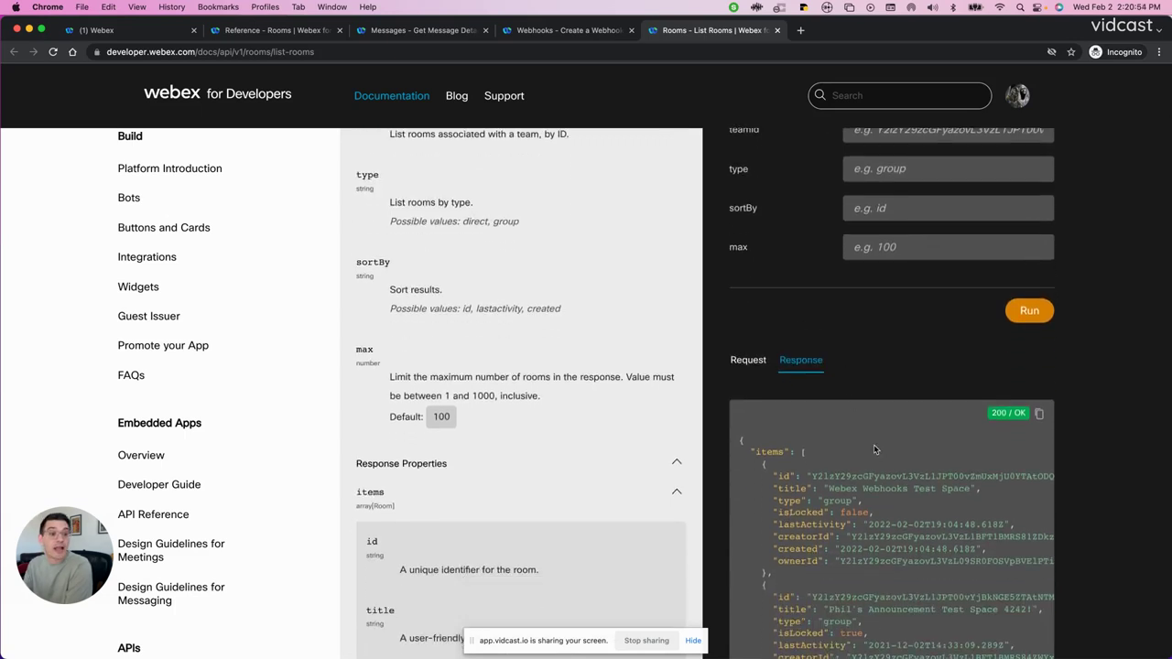
{"action": "scroll", "coordinate": [882, 460], "scroll_direction": "down", "scroll_amount": 1}
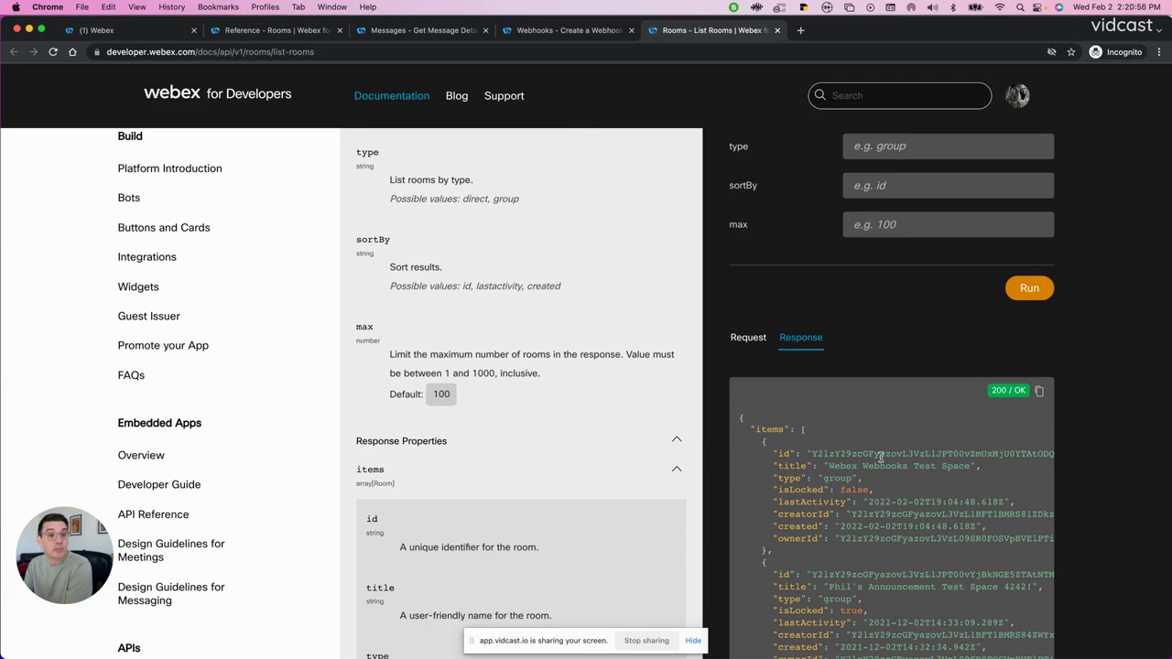
{"action": "scroll", "coordinate": [881, 457], "scroll_direction": "down", "scroll_amount": 1}
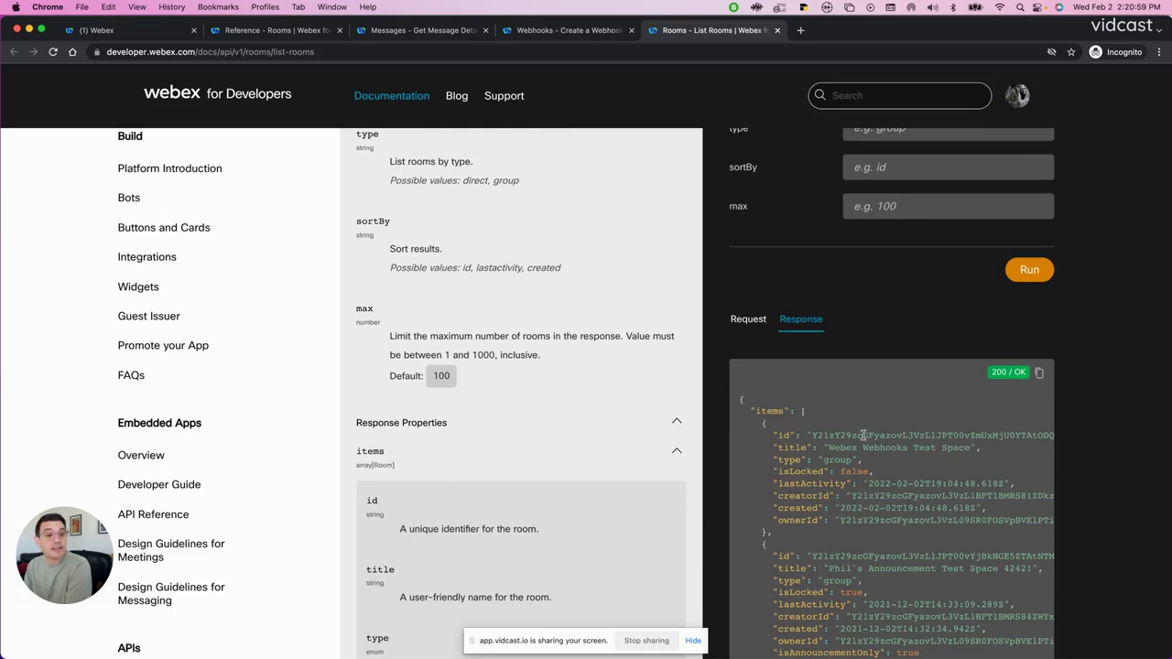
{"action": "triple_click", "coordinate": [862, 436]}
{"action": "scroll", "coordinate": [863, 437], "scroll_direction": "right", "scroll_amount": 1}
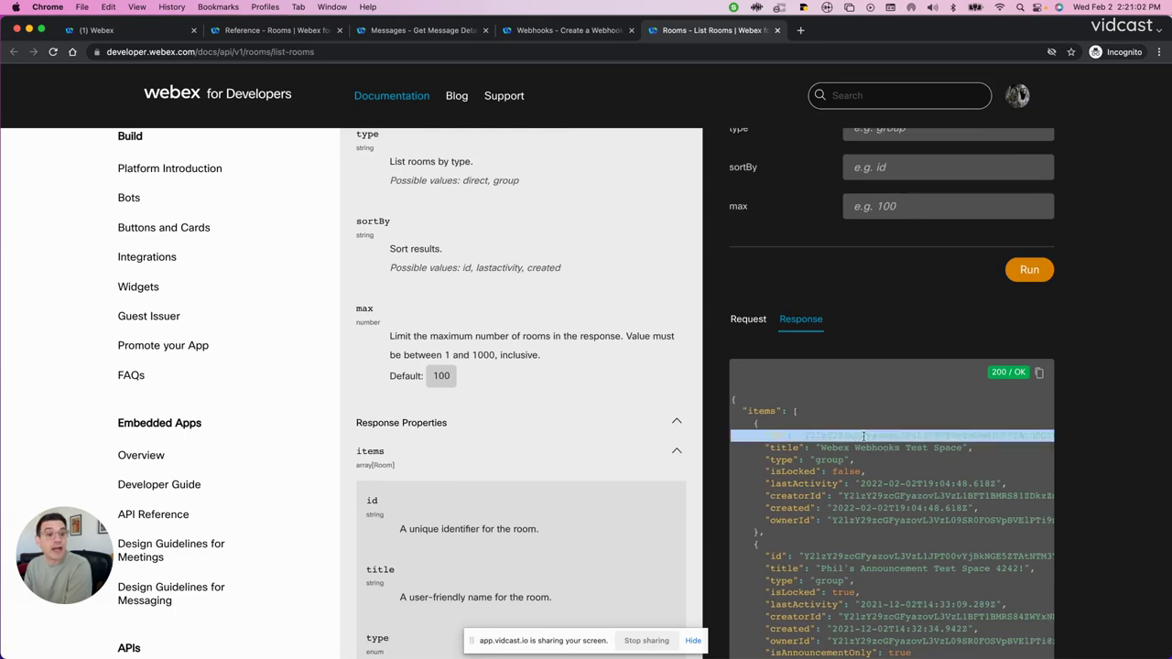
{"action": "scroll", "coordinate": [863, 437], "scroll_direction": "left", "scroll_amount": 1}
{"action": "left_click", "coordinate": [865, 435]}
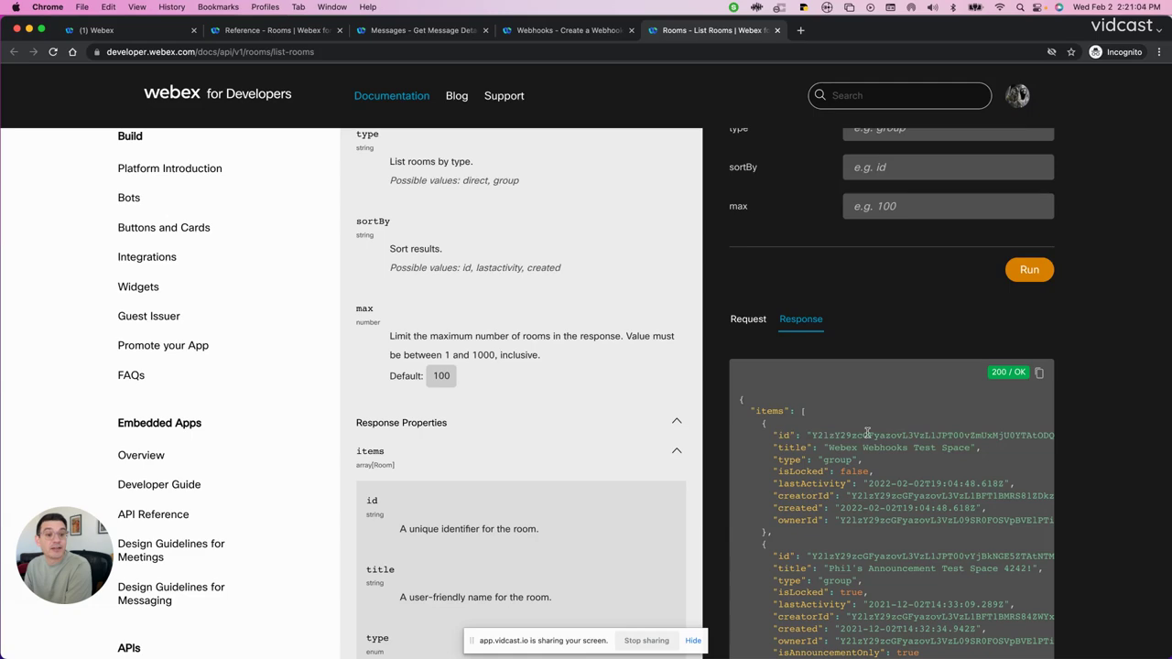
{"action": "double_click", "coordinate": [867, 435]}
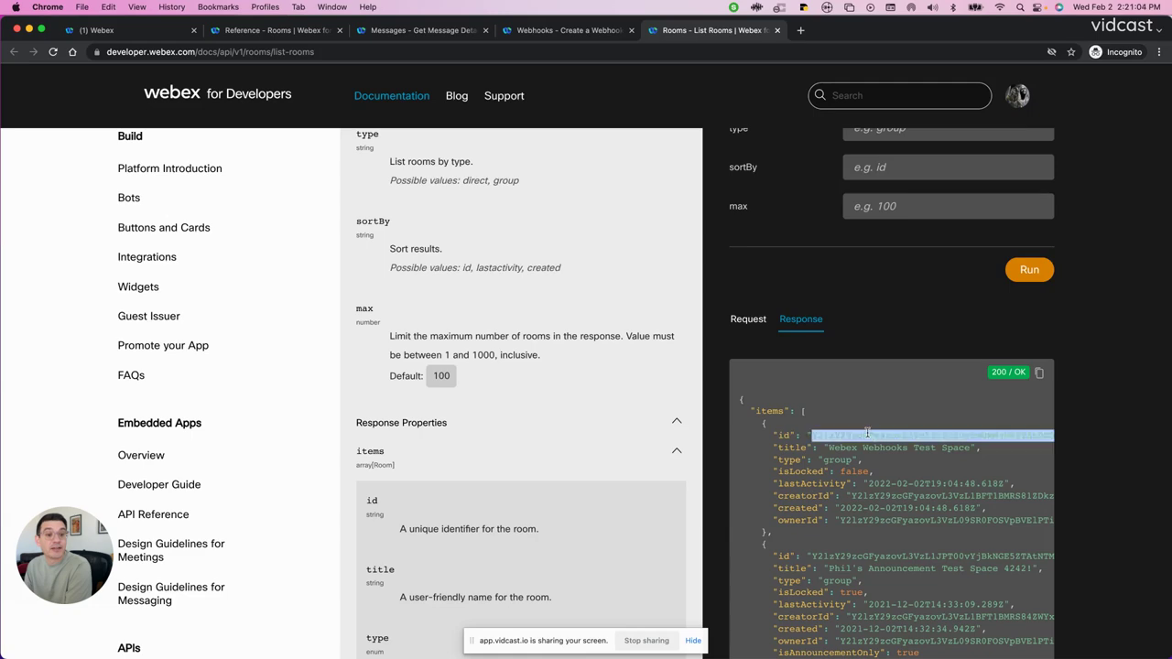
- Review the Create a Webhook request body for Test Messages Webhook 1 and examine its response
{"action": "left_click", "coordinate": [567, 33]}
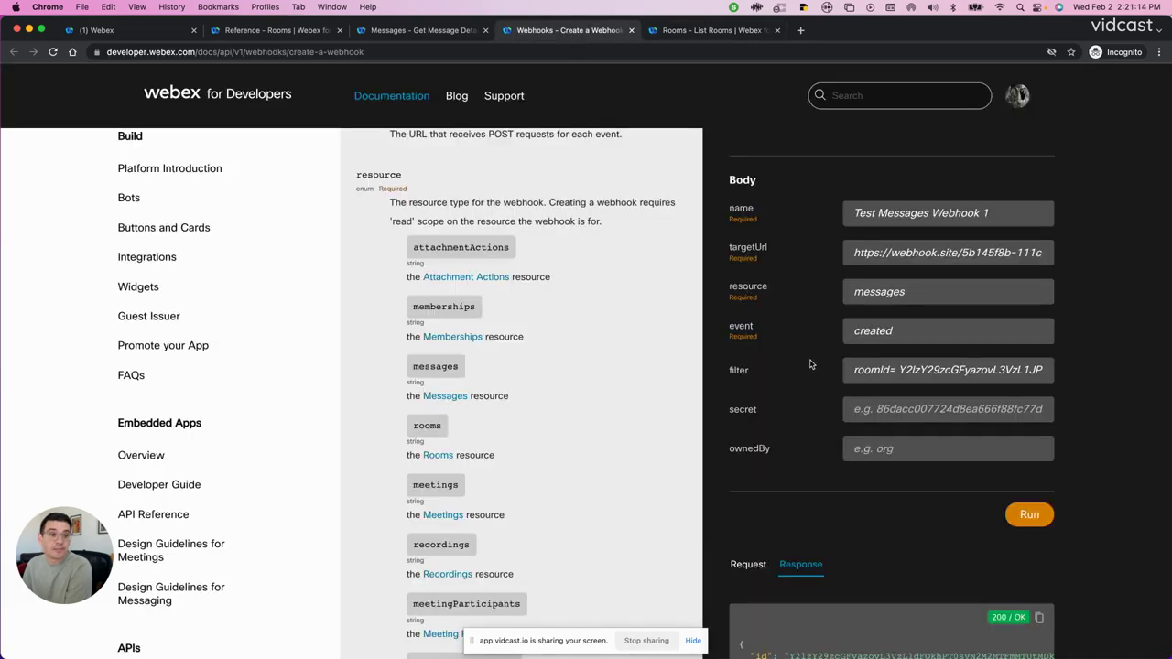
{"action": "scroll", "coordinate": [809, 364], "scroll_direction": "up", "scroll_amount": 1}
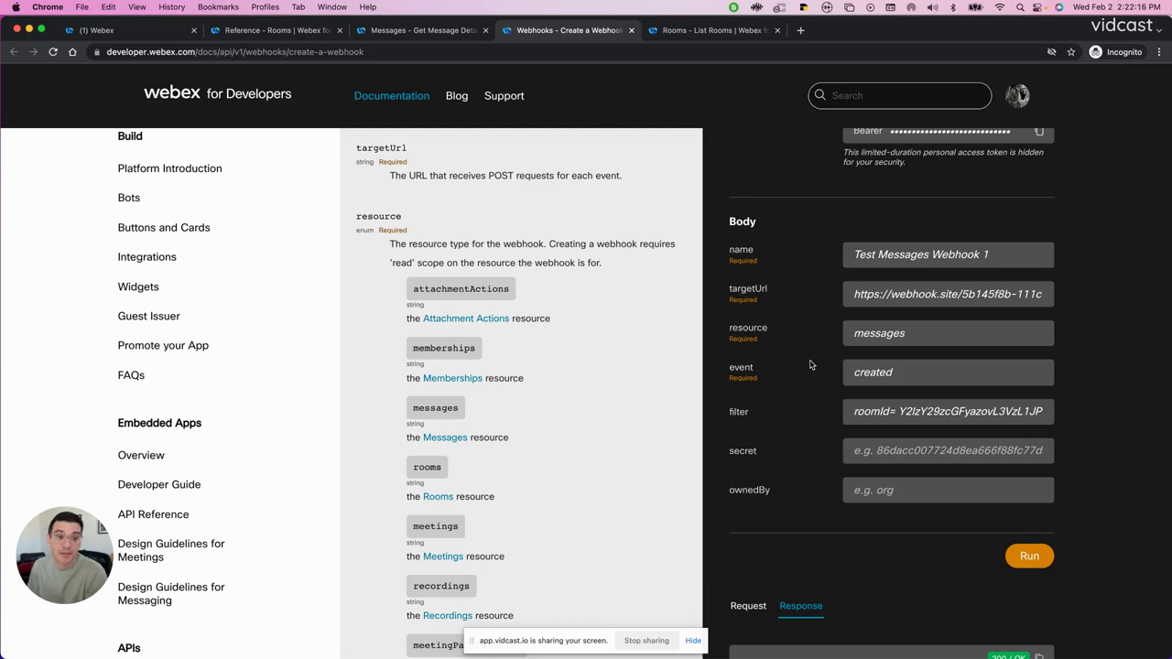
{"action": "left_click", "coordinate": [1046, 557]}
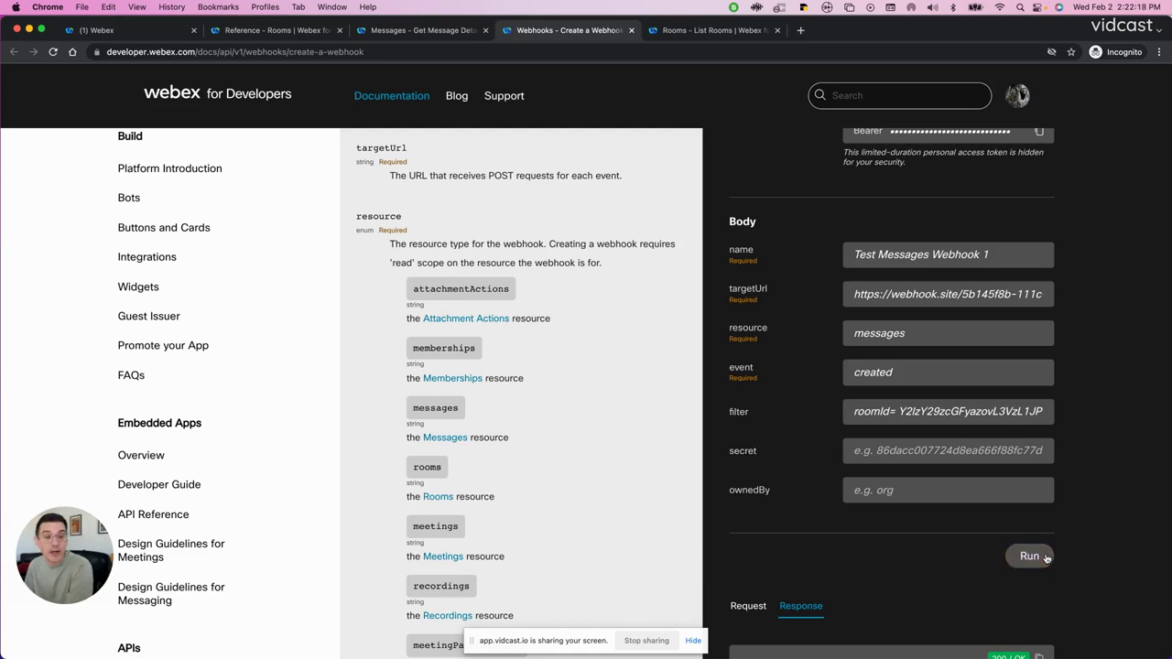
{"action": "scroll", "coordinate": [969, 550], "scroll_direction": "down", "scroll_amount": 4}
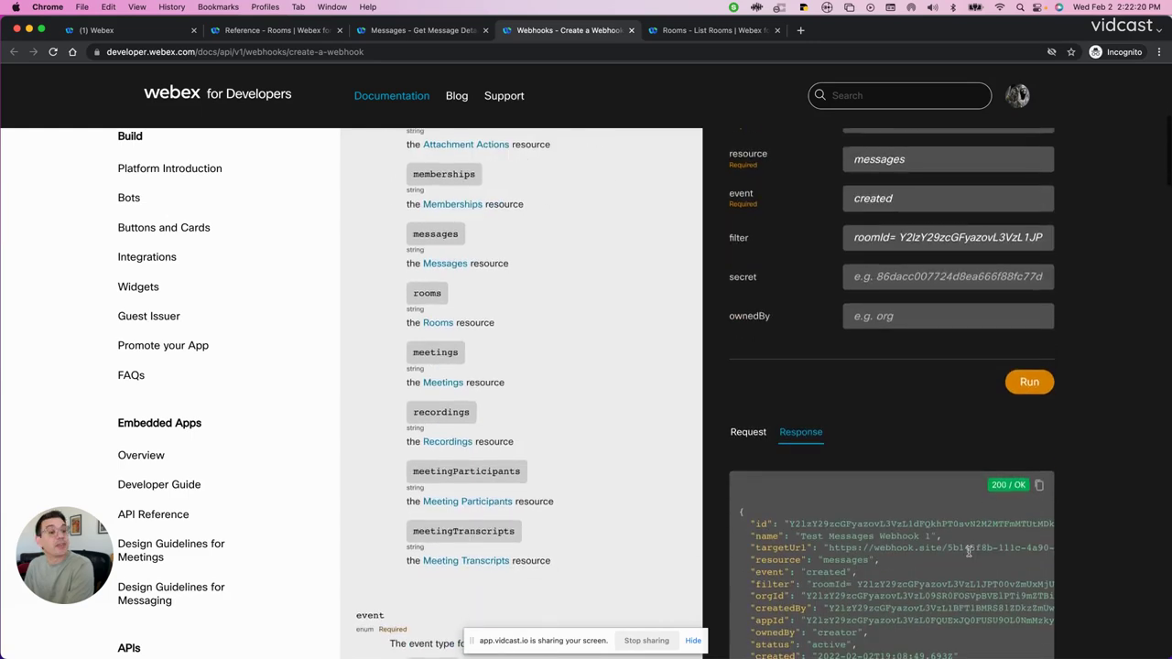
{"action": "scroll", "coordinate": [968, 550], "scroll_direction": "down", "scroll_amount": 2}
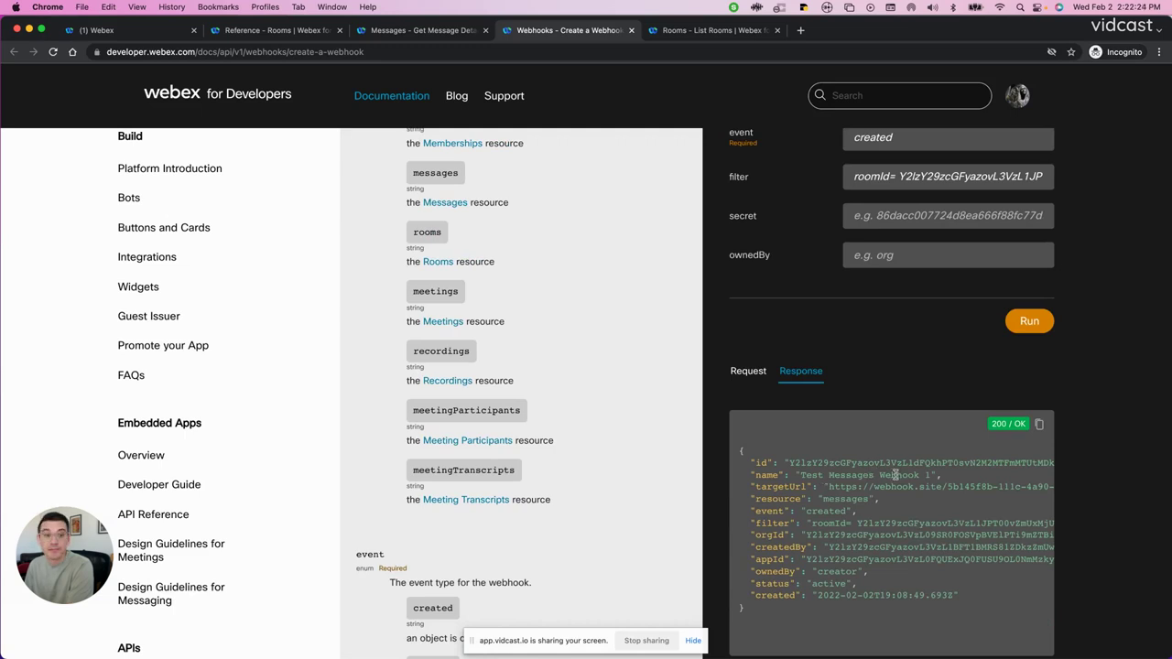
{"action": "scroll", "coordinate": [831, 463], "scroll_direction": "down", "scroll_amount": 1}
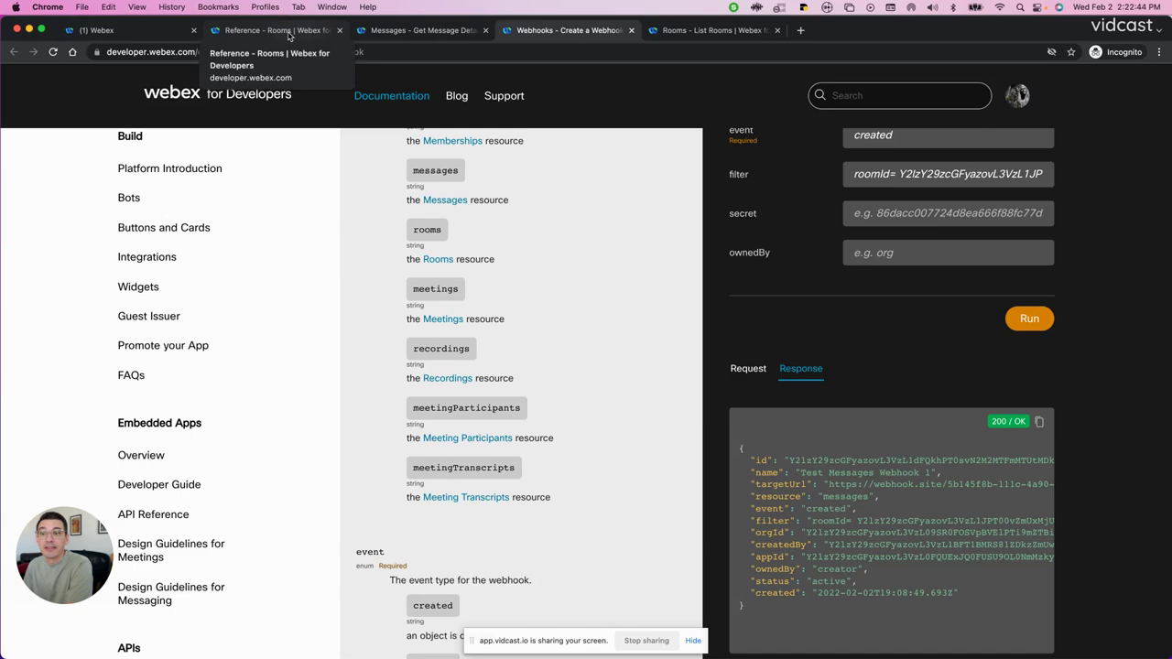
- Send the message "hello there" in the Webex Webhooks Test Space
{"action": "left_click", "coordinate": [288, 33]}
{"action": "left_click", "coordinate": [144, 30]}
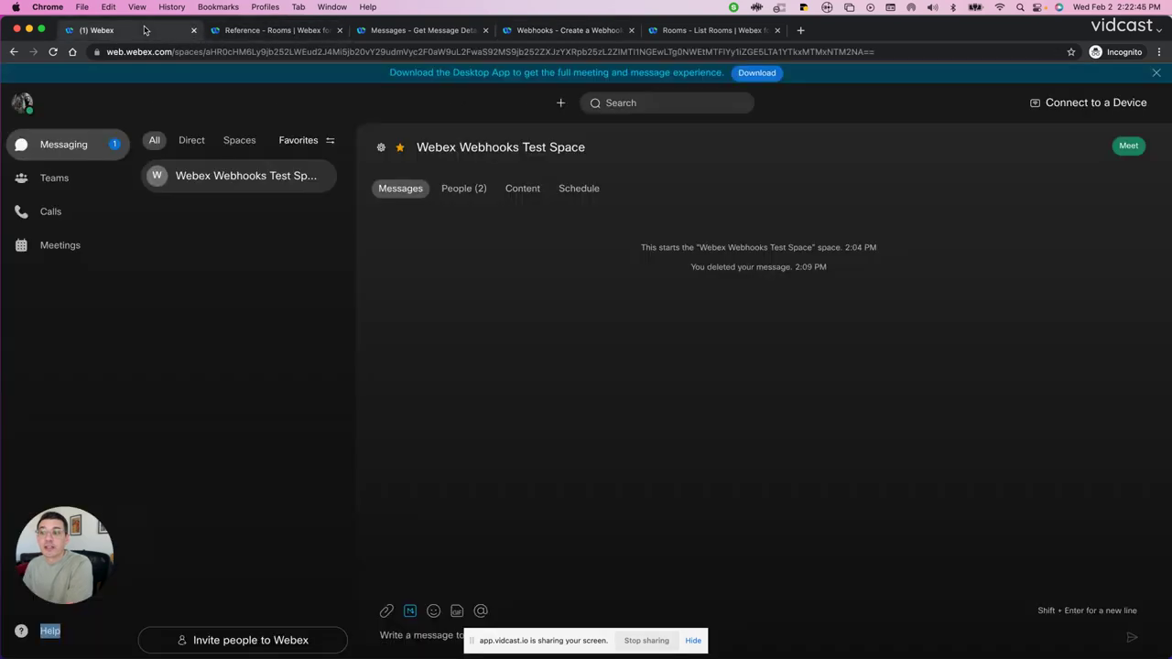
{"action": "left_click", "coordinate": [426, 634]}
{"action": "type", "text": "hel"}
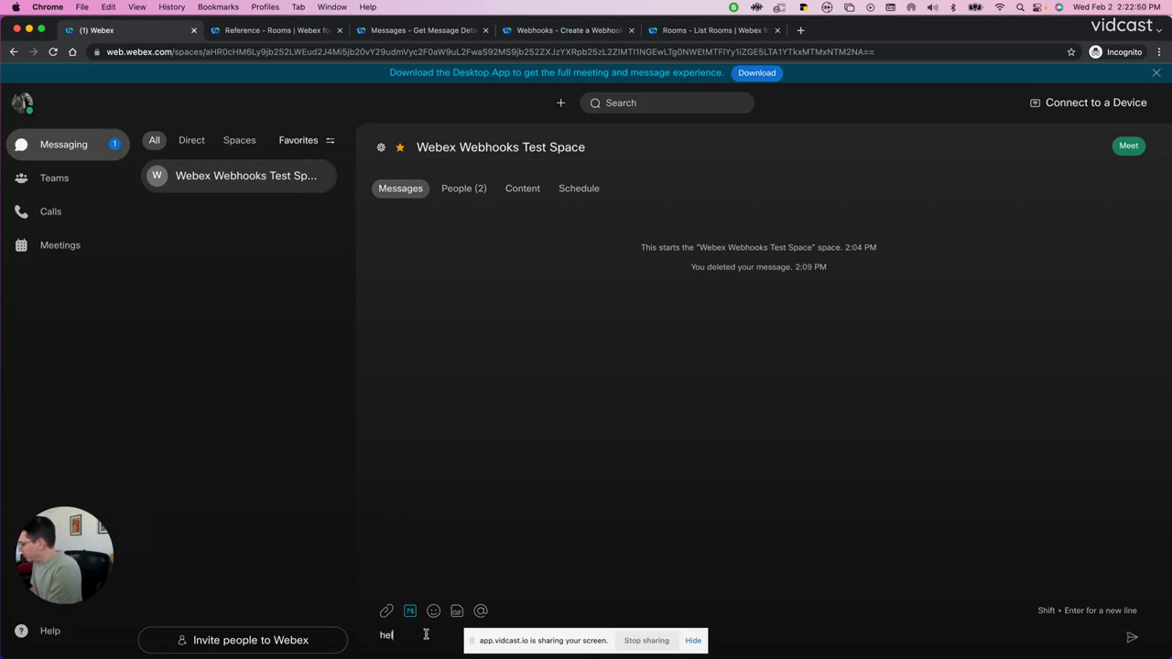
{"action": "type", "text": "lo there"}
{"action": "key", "text": "Return"}
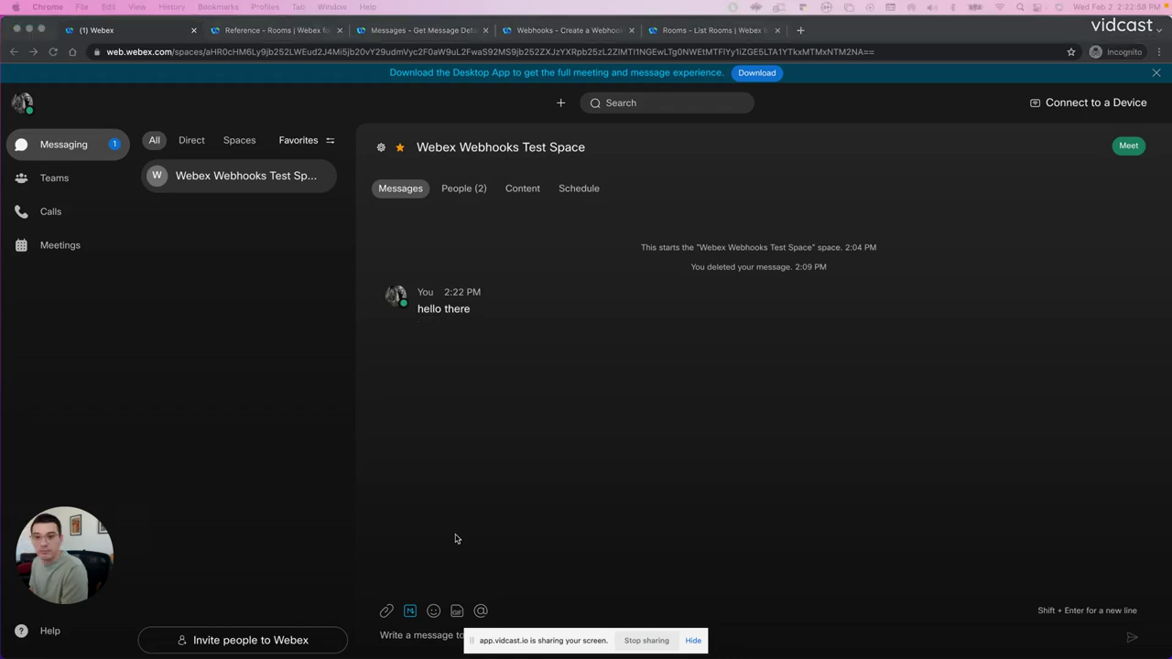
- Switch to Webhook.site and copy the message id from the data object of the received POST request
{"action": "key", "text": "super+Tab"}
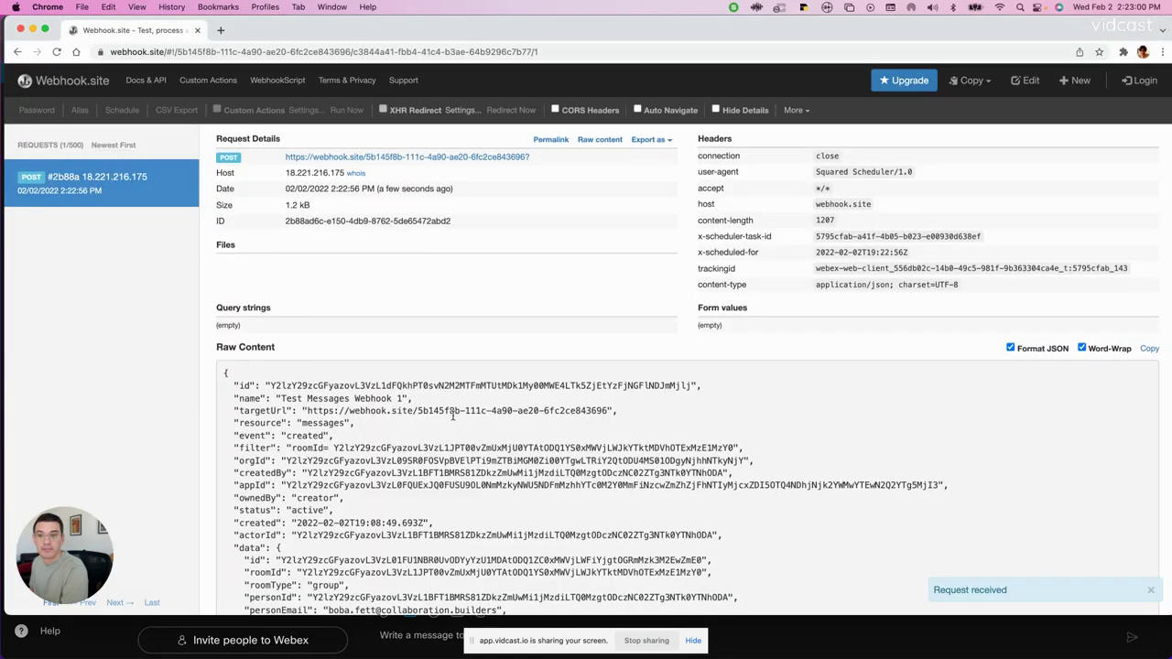
{"action": "scroll", "coordinate": [452, 418], "scroll_direction": "down", "scroll_amount": 1}
{"action": "scroll", "coordinate": [452, 418], "scroll_direction": "down", "scroll_amount": 1}
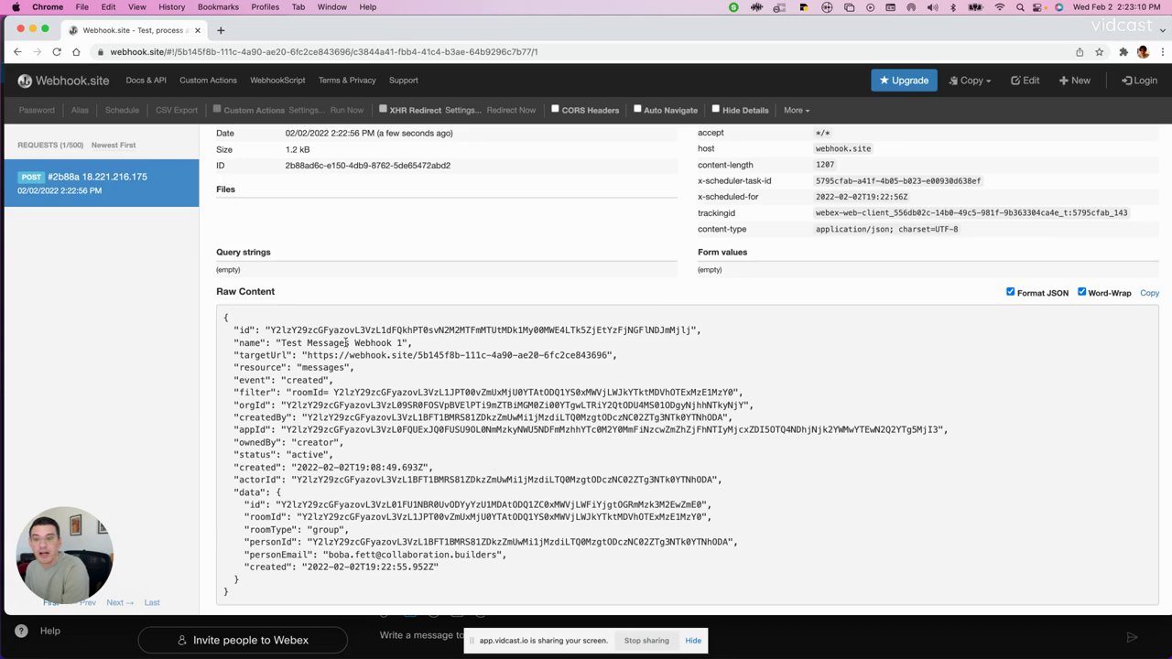
{"action": "scroll", "coordinate": [346, 341], "scroll_direction": "down", "scroll_amount": 1}
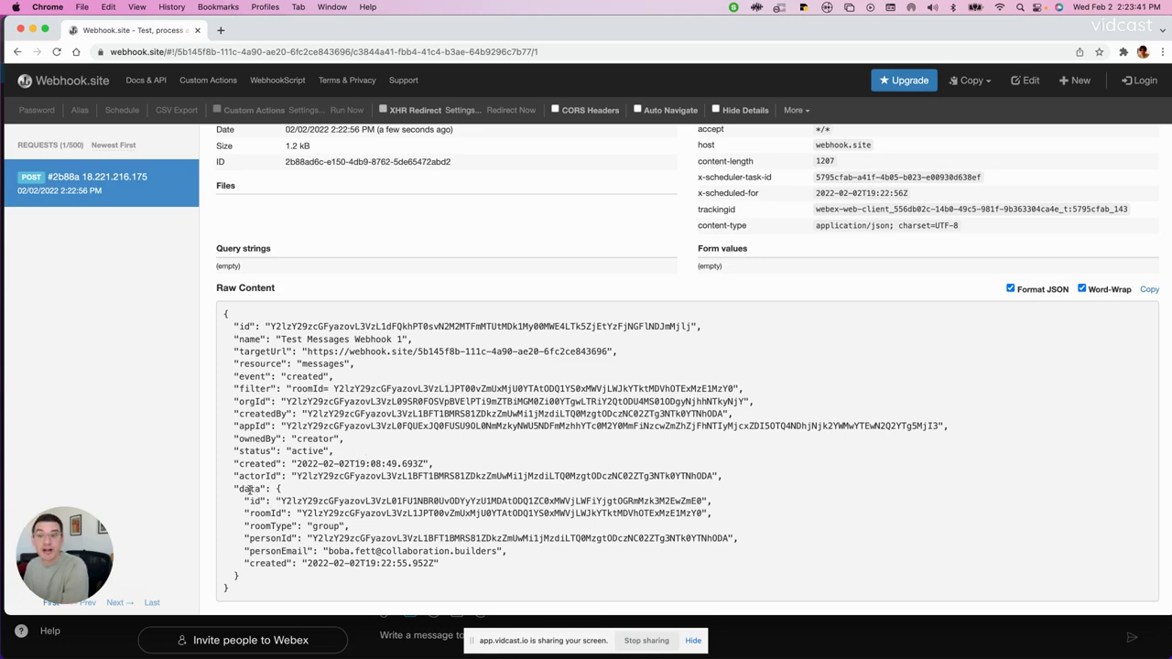
{"action": "double_click", "coordinate": [348, 499]}
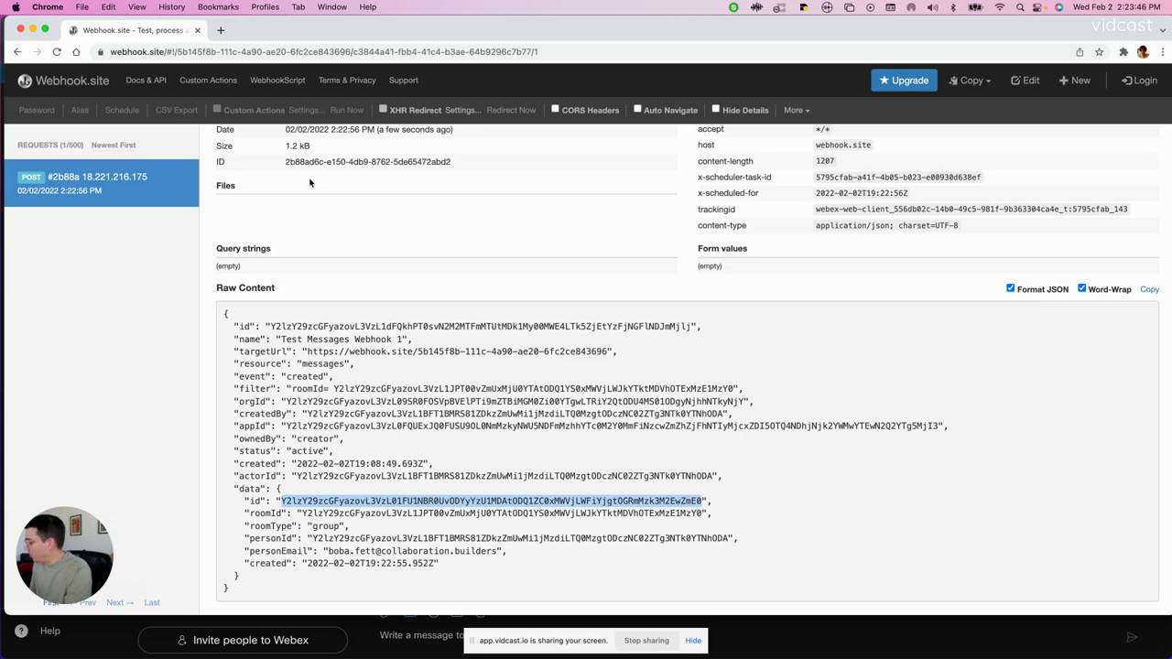
- Switch back to Webex for Developers and paste the copied message id as the messageId of the Get Message Details request
{"action": "key", "text": "super+grave"}
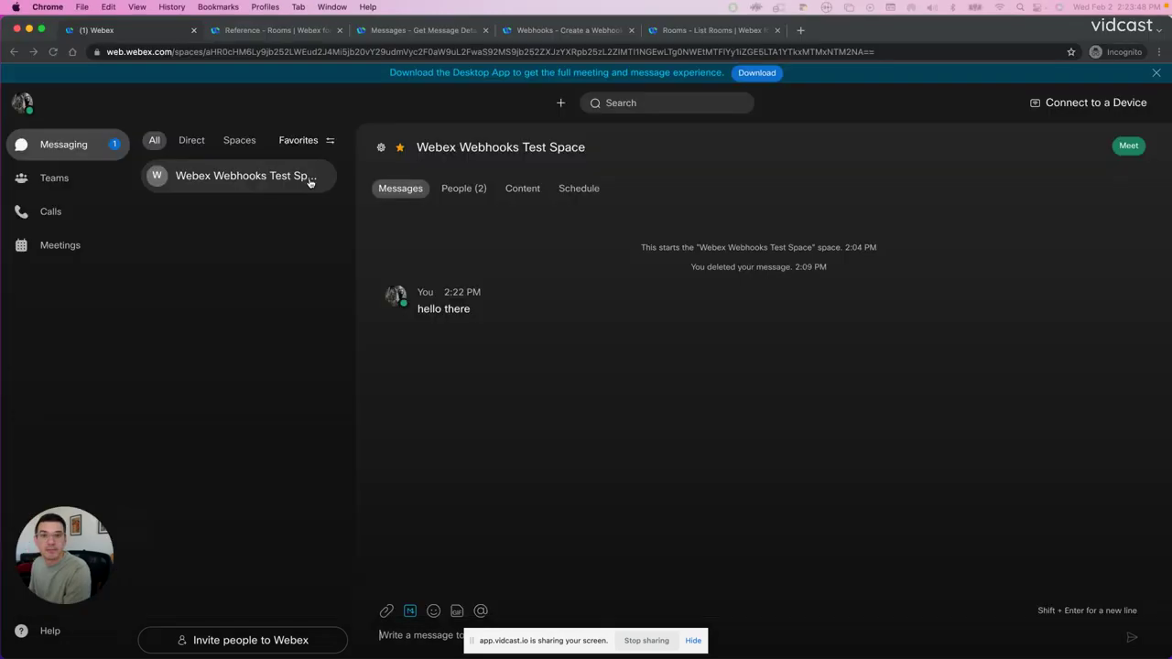
{"action": "left_click", "coordinate": [691, 30]}
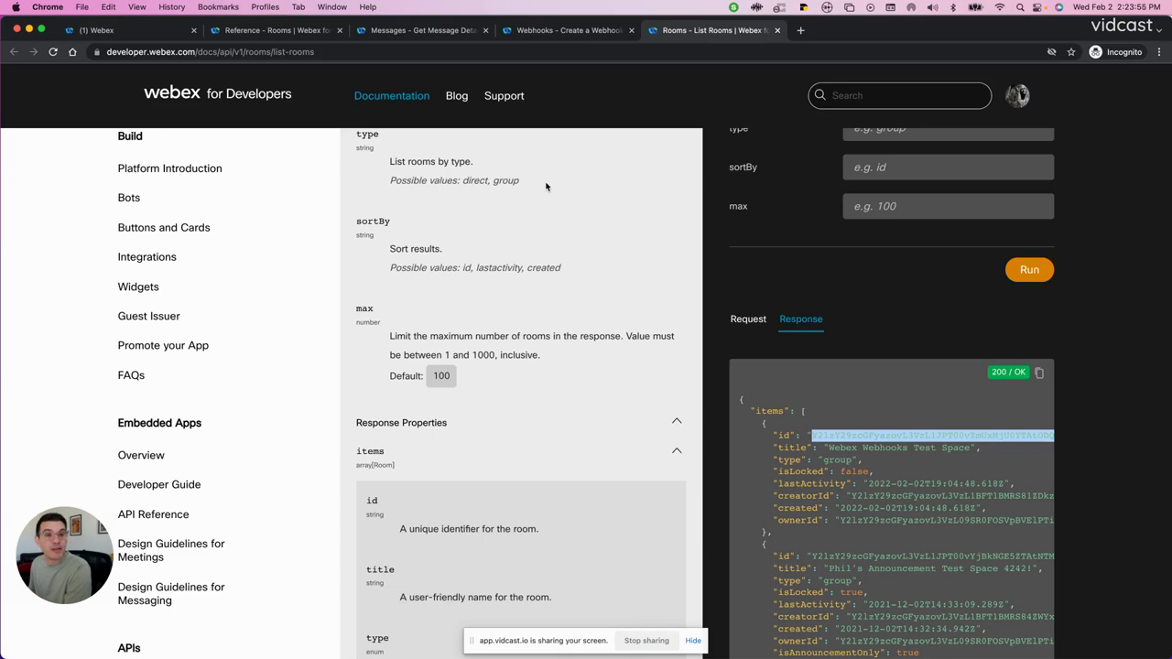
{"action": "left_click", "coordinate": [405, 34]}
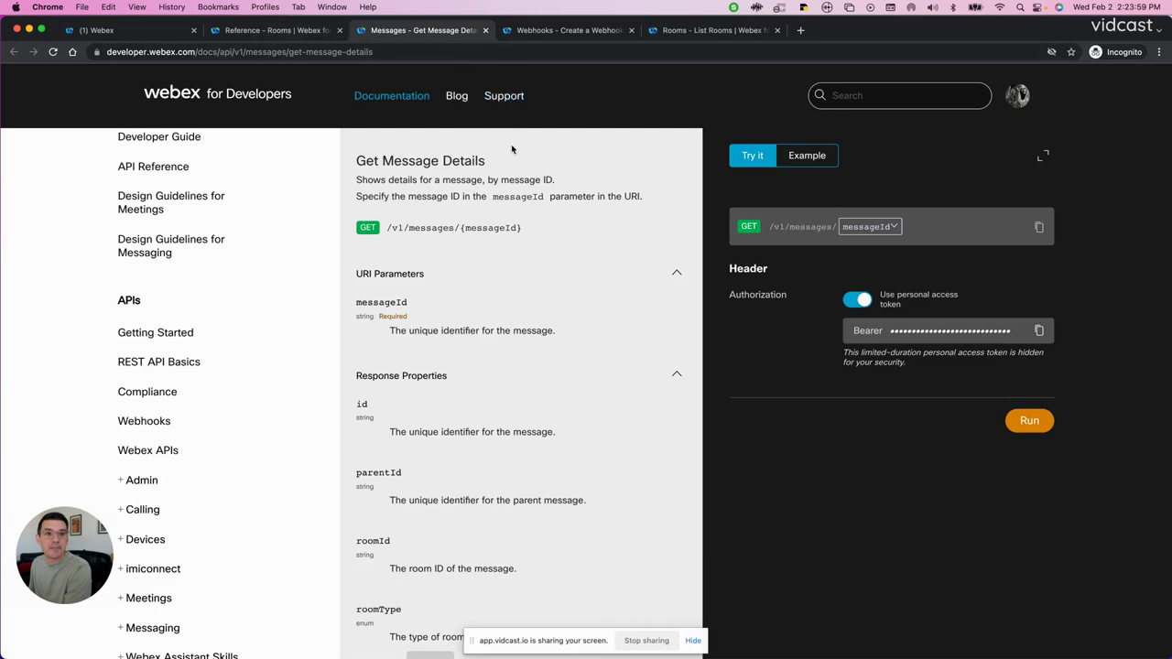
{"action": "left_click", "coordinate": [896, 232]}
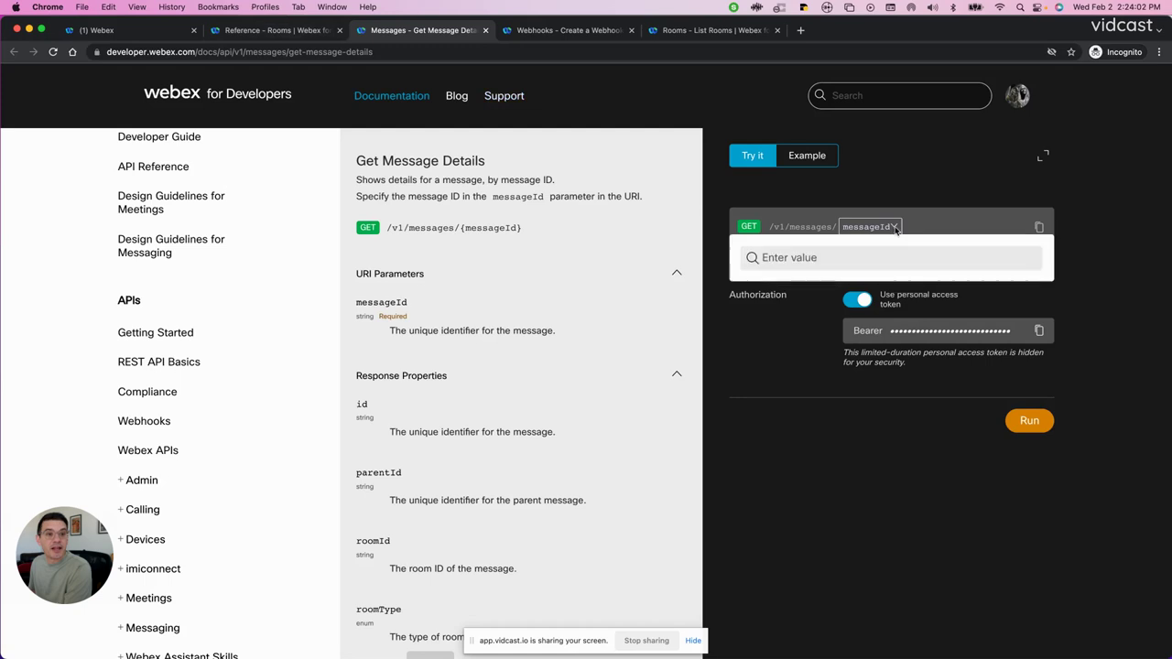
{"action": "left_click", "coordinate": [852, 257]}
{"action": "key", "text": "super+v"}
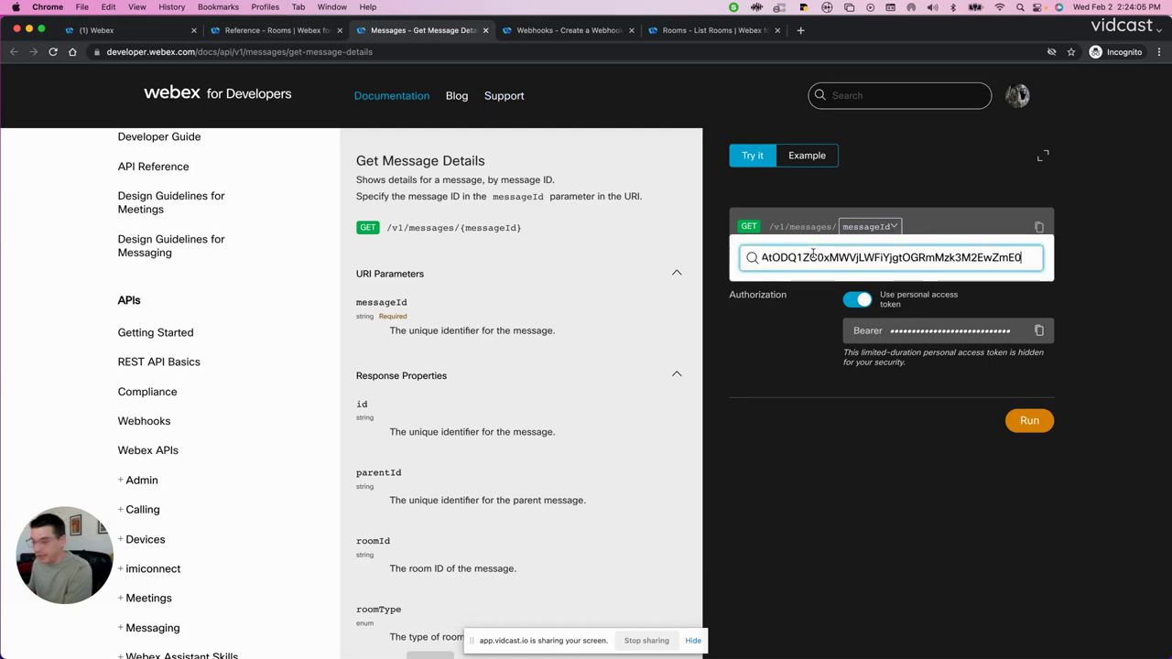
{"action": "left_click", "coordinate": [955, 218]}
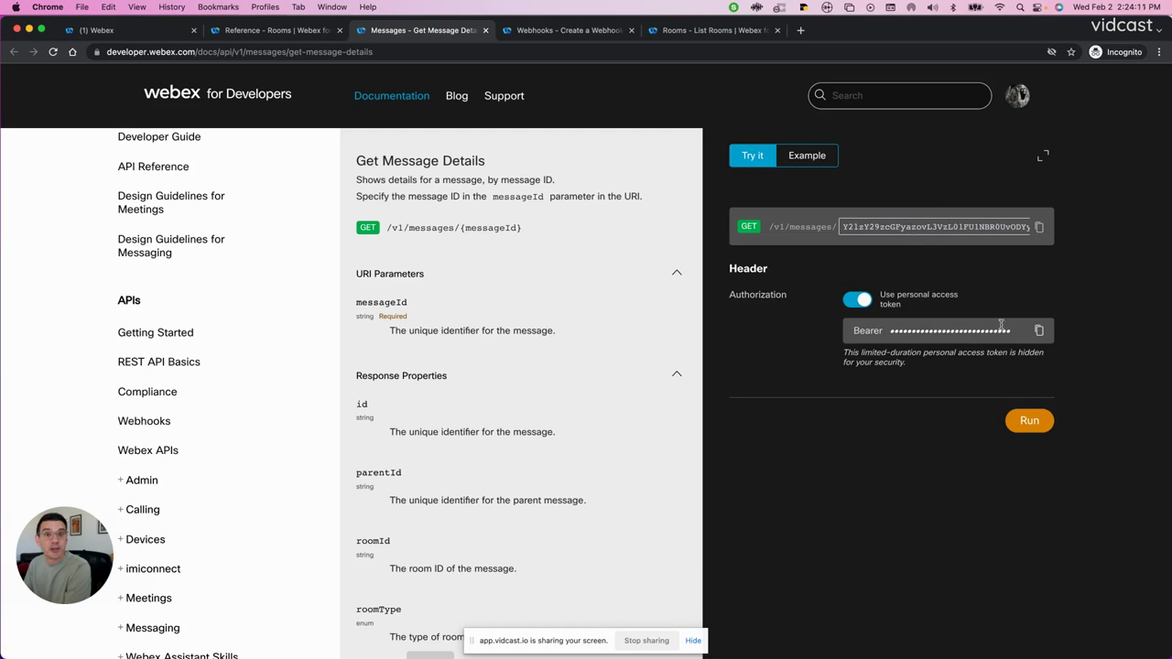
- Run the Get Message Details request and examine the text field in its response
{"action": "left_click", "coordinate": [1027, 423]}
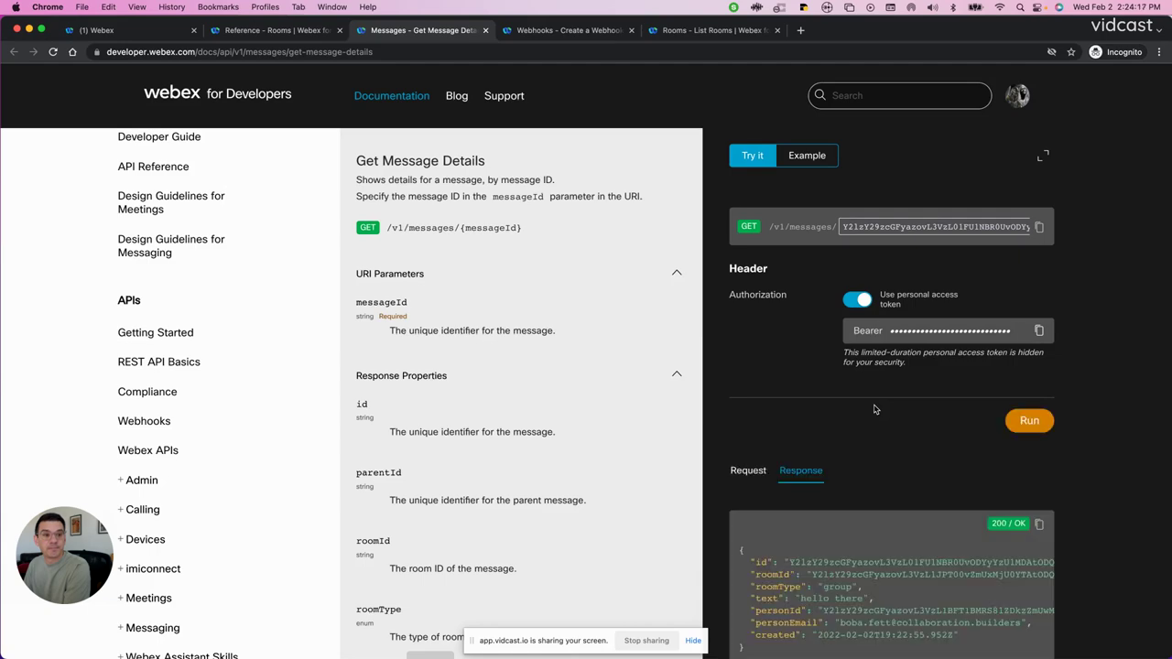
{"action": "scroll", "coordinate": [901, 505], "scroll_direction": "down", "scroll_amount": 1}
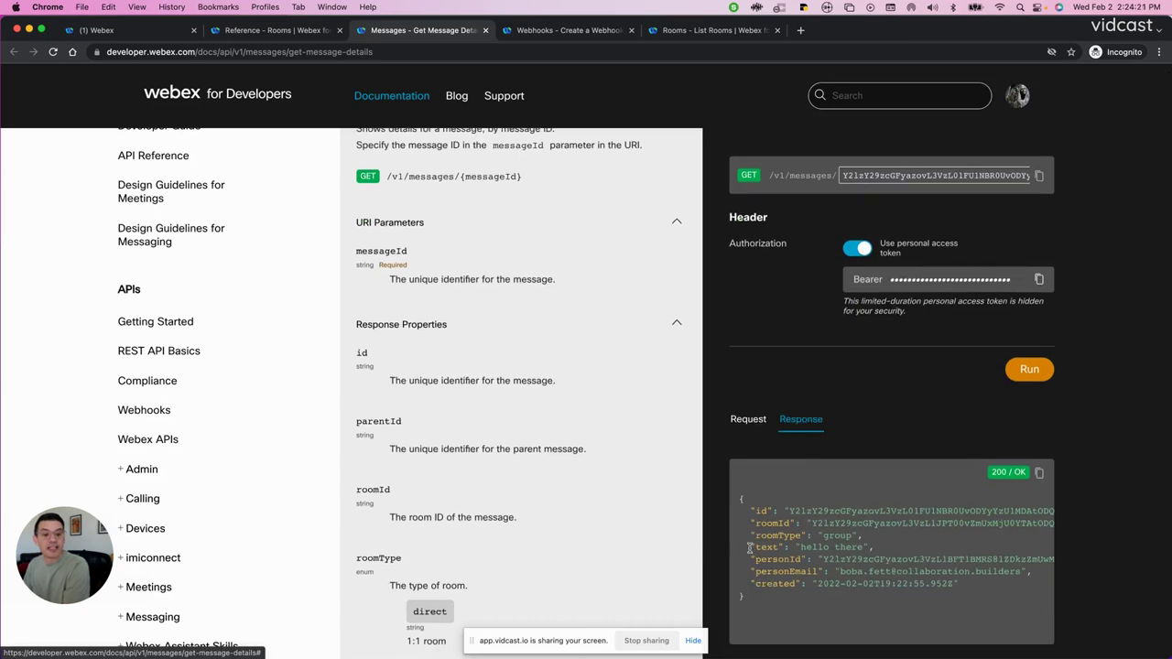
{"action": "left_click_drag", "start_coordinate": [749, 547], "coordinate": [873, 548]}
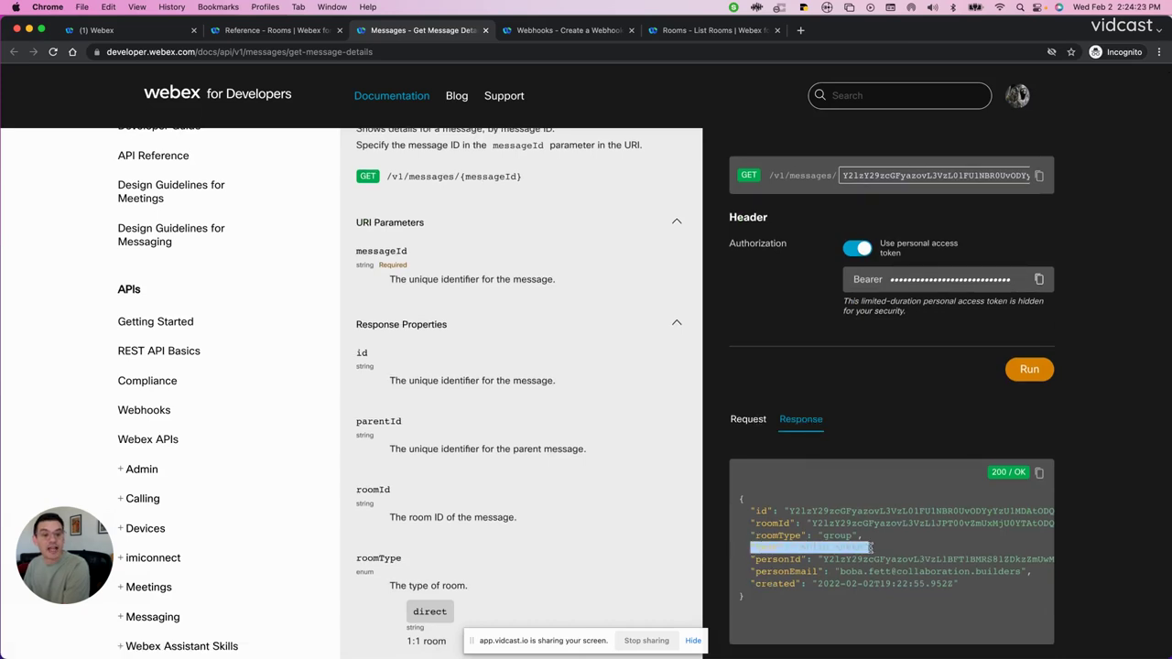
{"action": "left_click", "coordinate": [901, 547]}
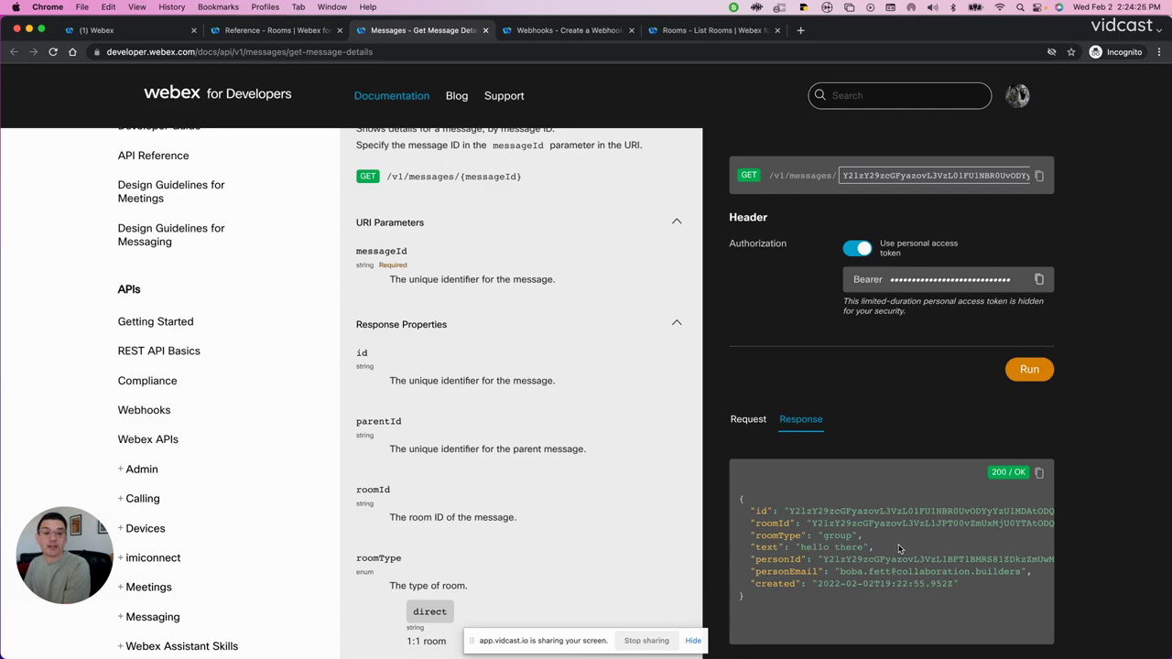